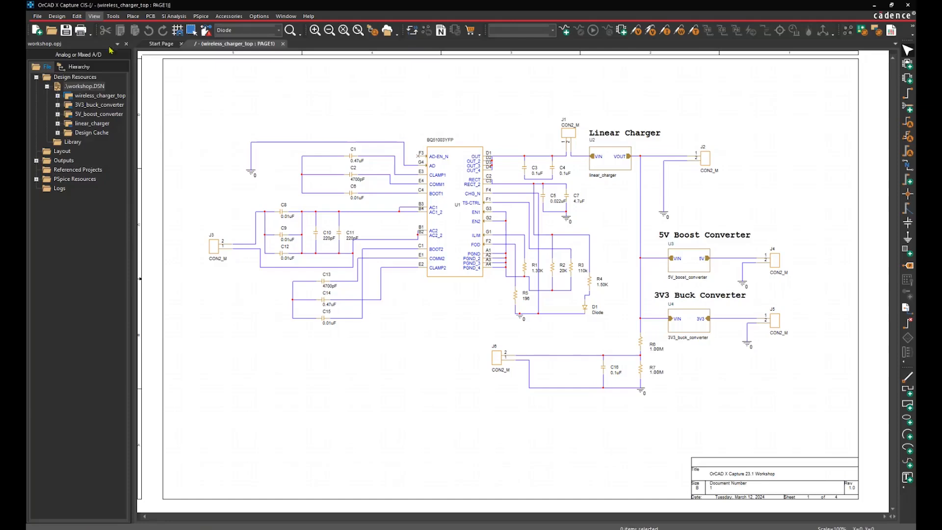
Step: Open the View > Workspace > Configuration list and start a new cloud workspace
click(94, 16)
mouse_move(138, 319)
click(227, 325)
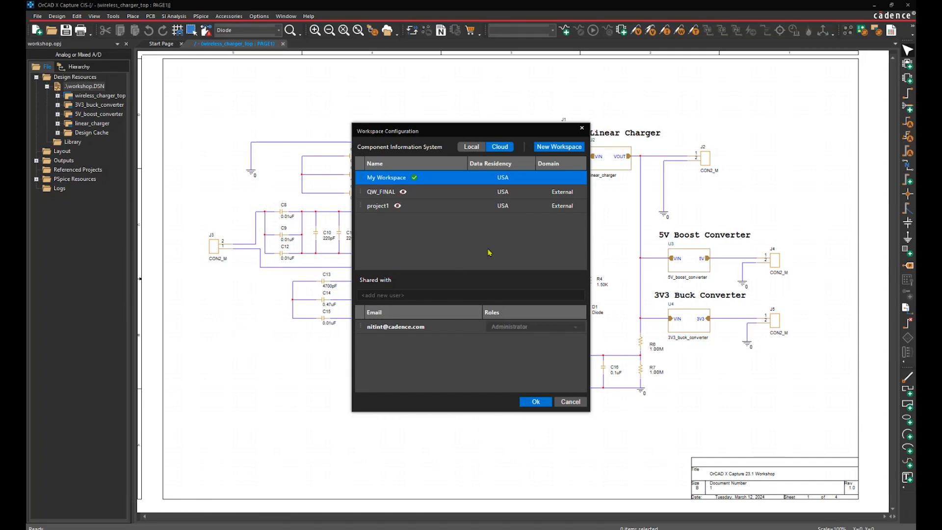
click(577, 149)
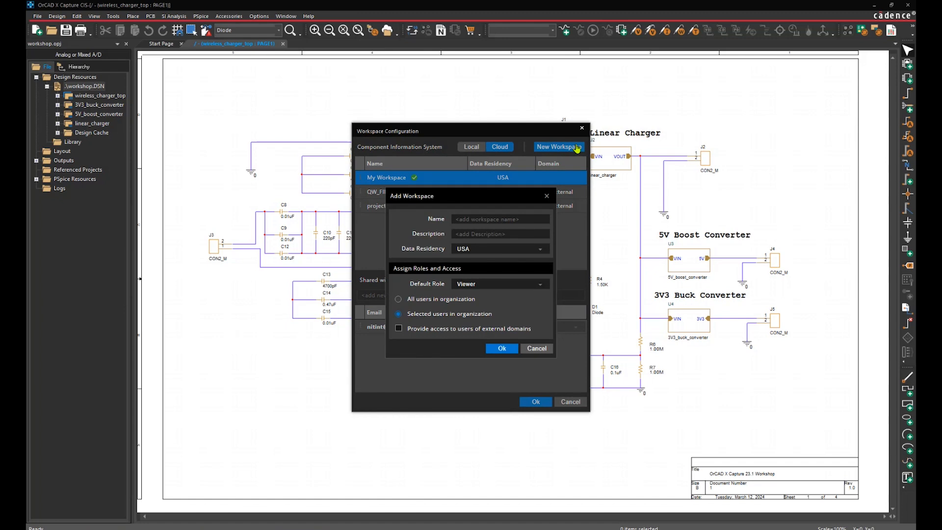
Step: Name the new workspace lab101_workspace with the description 'inetrnal workspace'
click(520, 218)
text(lab101_workspace)
key(Tab)
text(inetr)
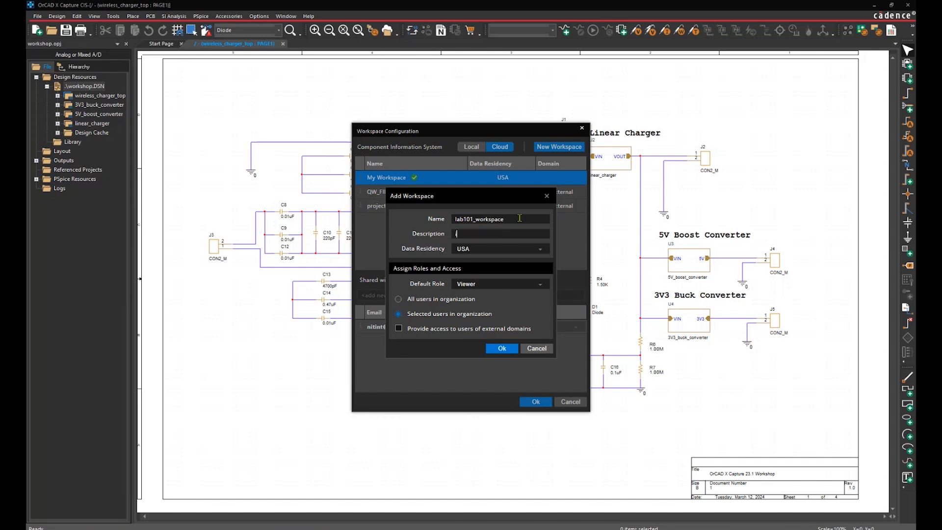
text(nal workspace)
Step: Expand the Default Role dropdown of the lab101_workspace form to see the available roles
click(541, 286)
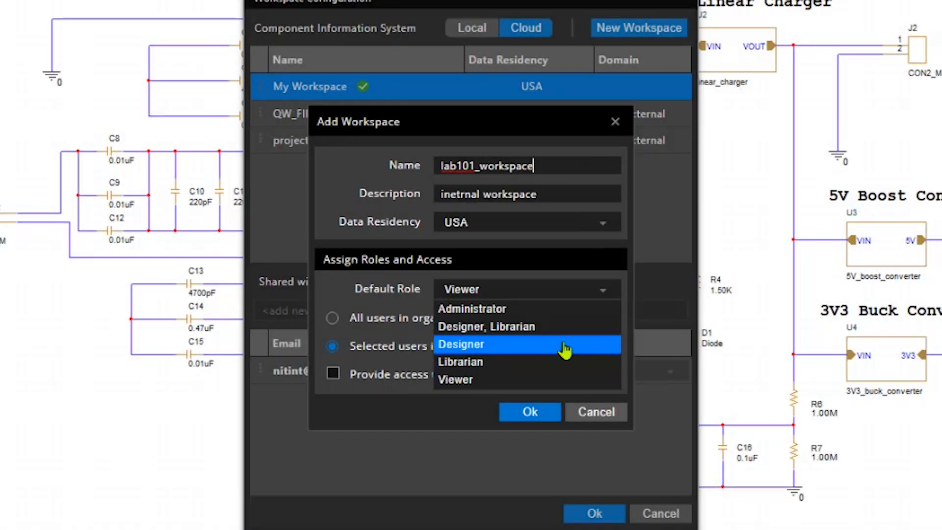
Step: Create lab101_workspace with the Designer default role for all organization users
click(565, 350)
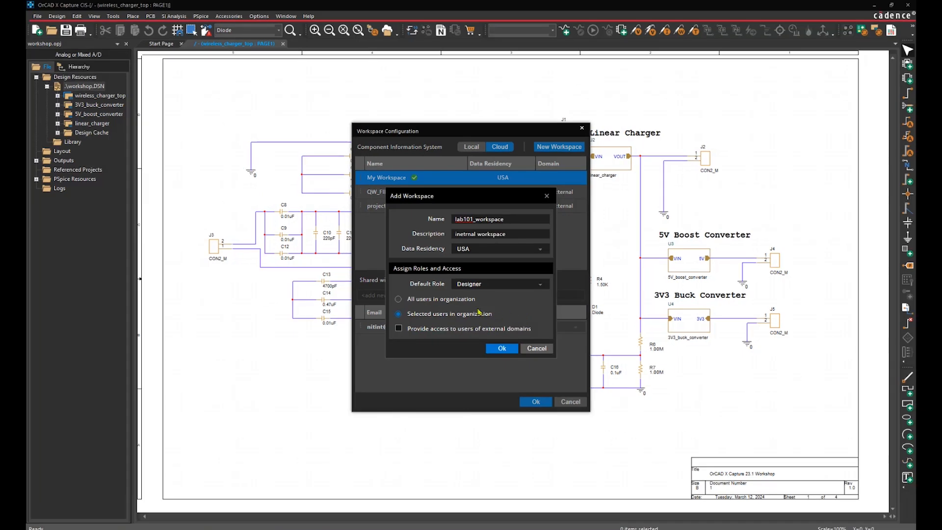
click(400, 299)
click(499, 348)
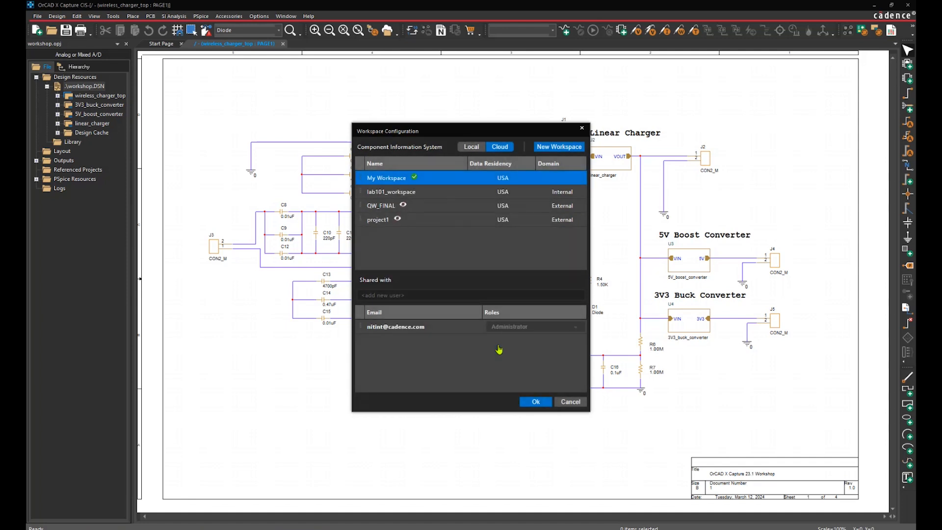
Step: Share lab101_workspace with another user's e-mail as Designer and Librarian, then begin a second workspace
click(475, 193)
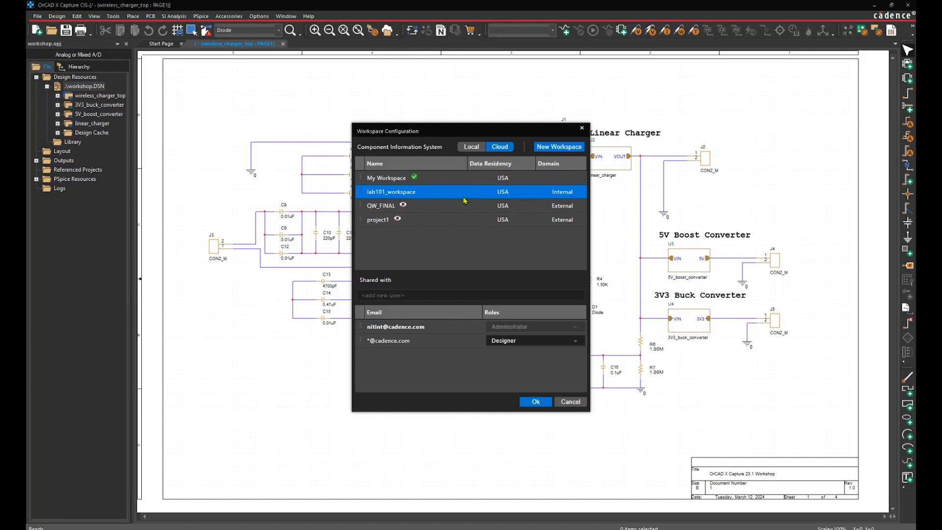
click(450, 292)
key(Return)
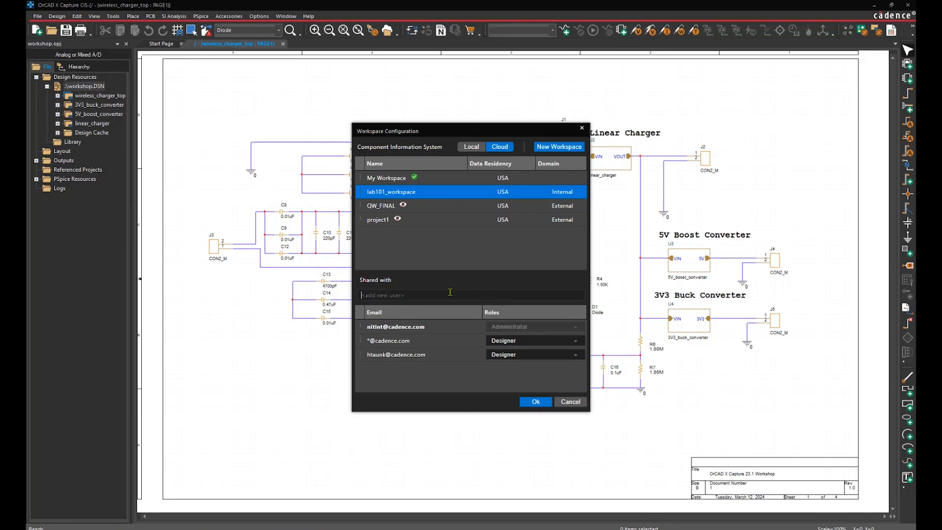
click(568, 361)
click(562, 375)
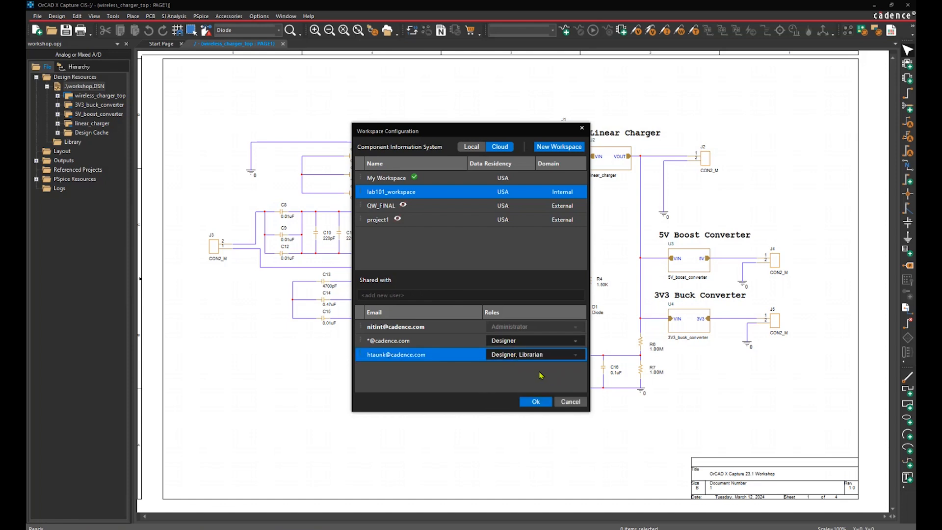
click(578, 148)
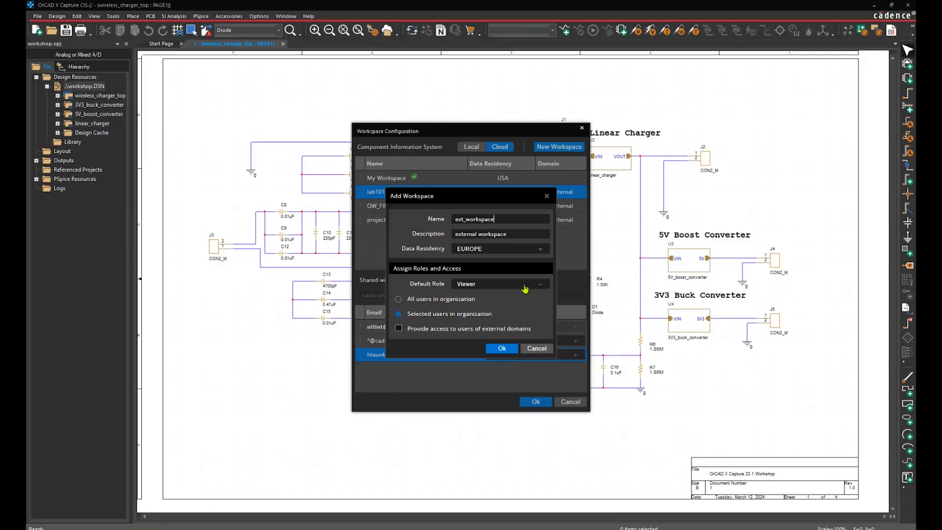
Step: Create ext_workspace with external-domain access and share it with an external user's e-mail
click(399, 329)
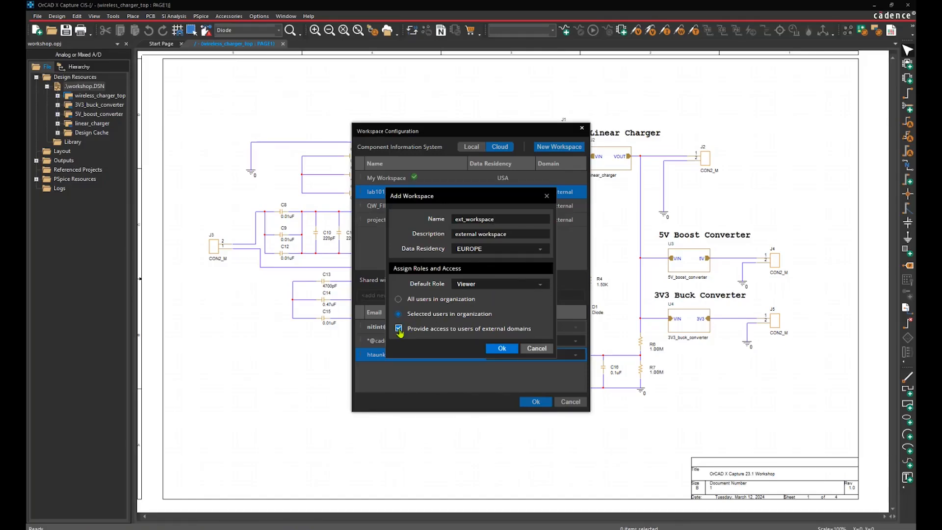
click(500, 348)
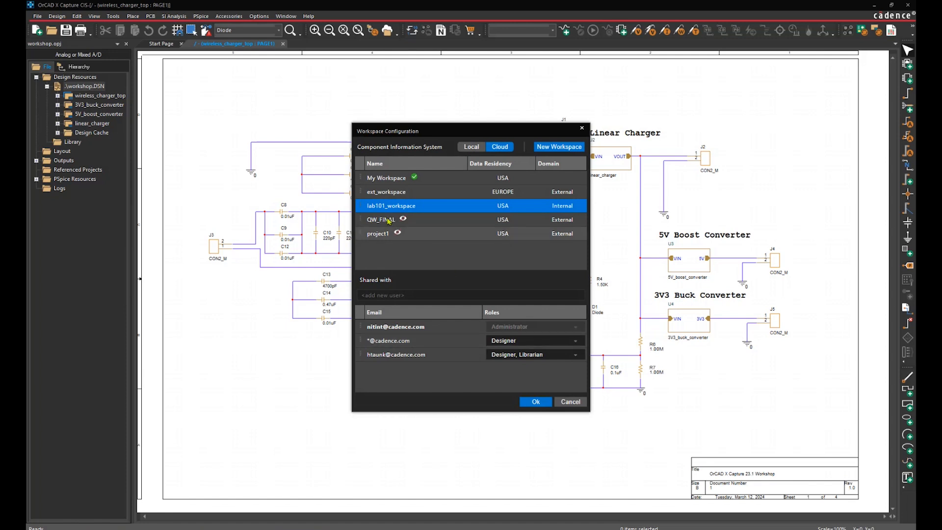
click(381, 195)
click(401, 293)
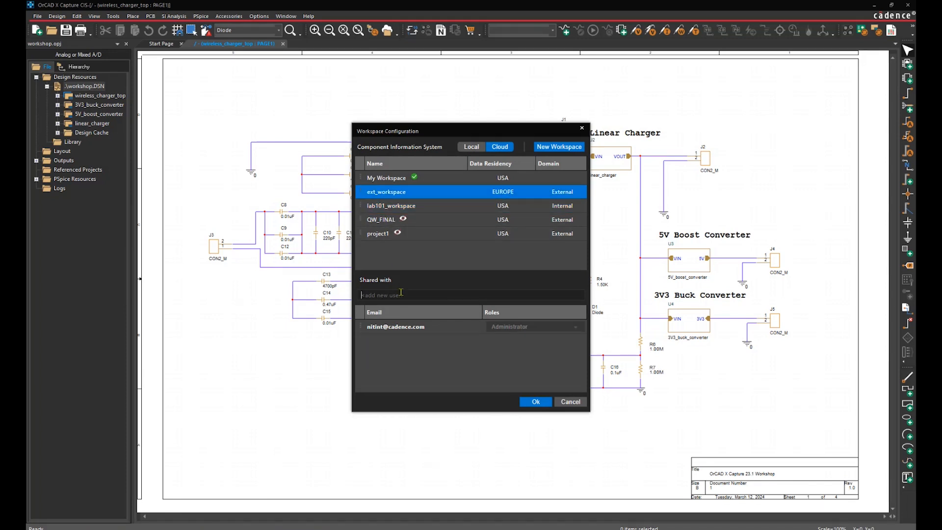
key(Return)
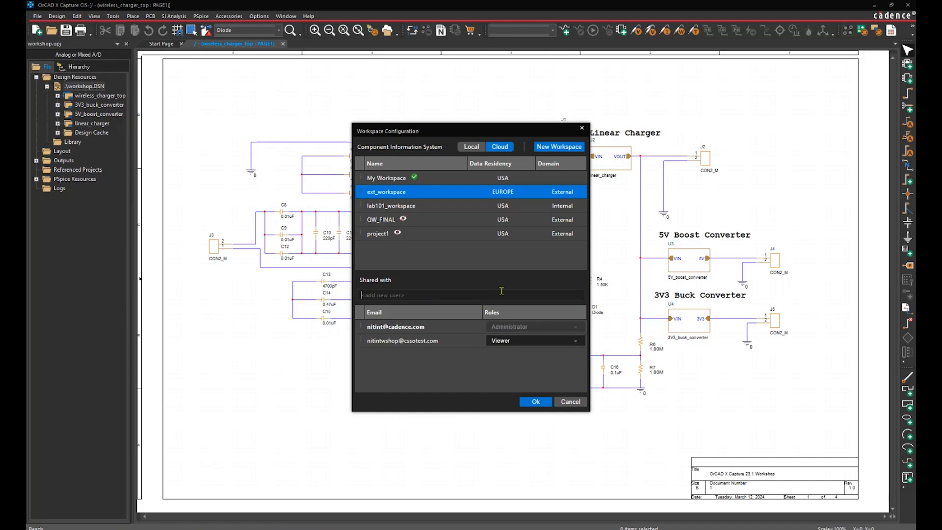
right_click(434, 198)
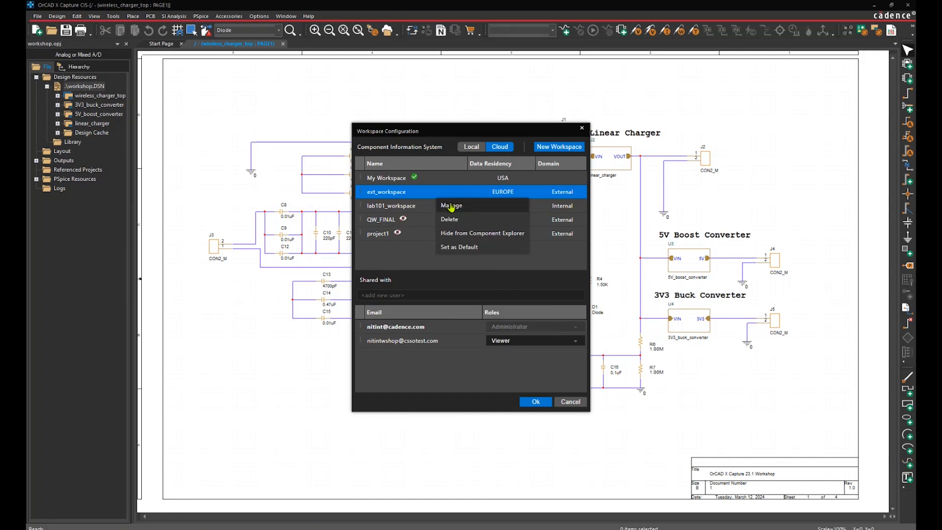
click(451, 206)
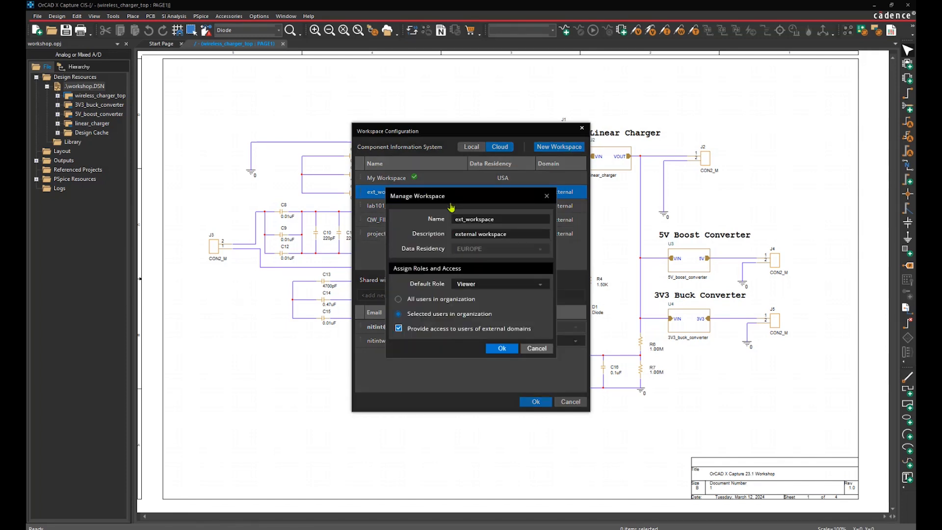
click(547, 197)
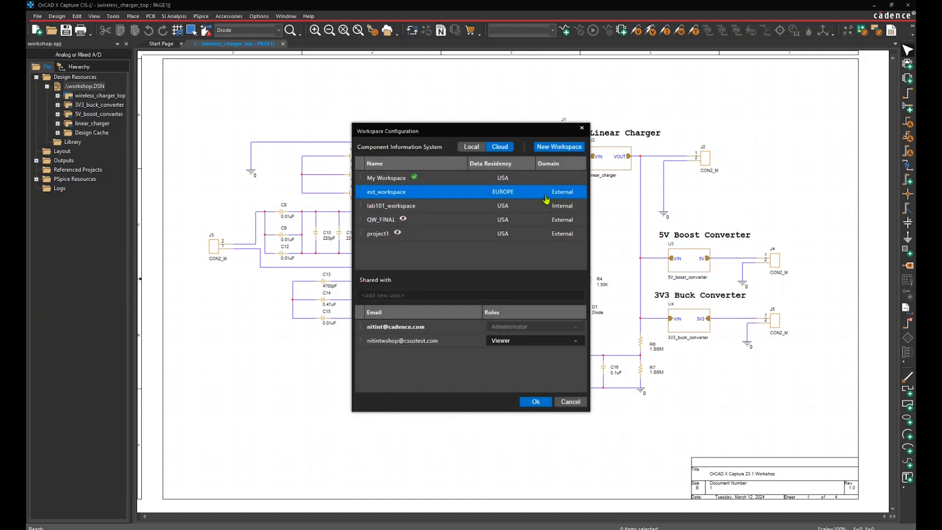
click(445, 206)
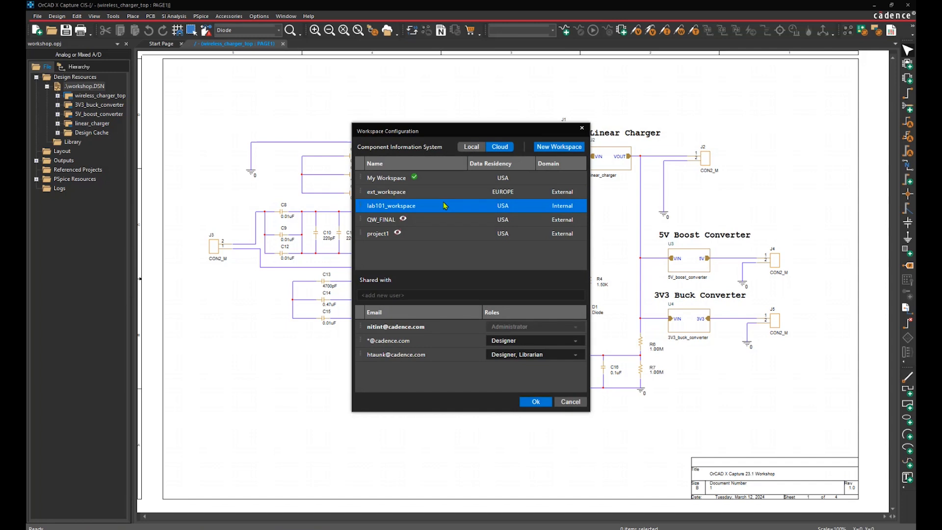
Step: Set lab101_workspace as the default workspace and show QW_FINAL in Component Explorer
right_click(445, 206)
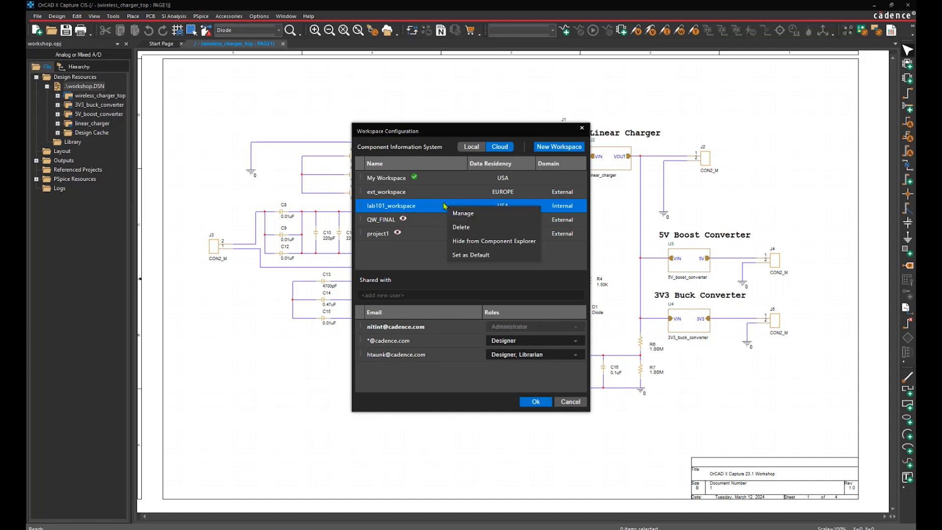
click(466, 255)
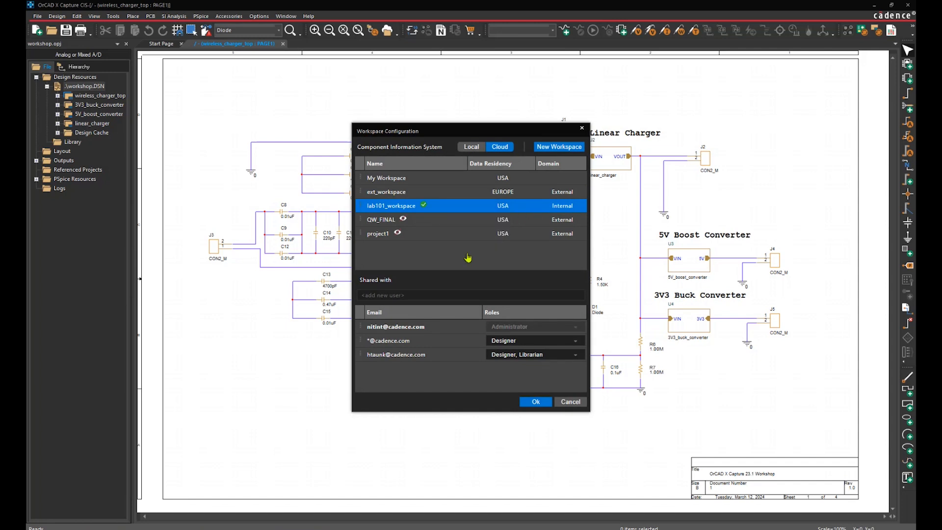
right_click(434, 221)
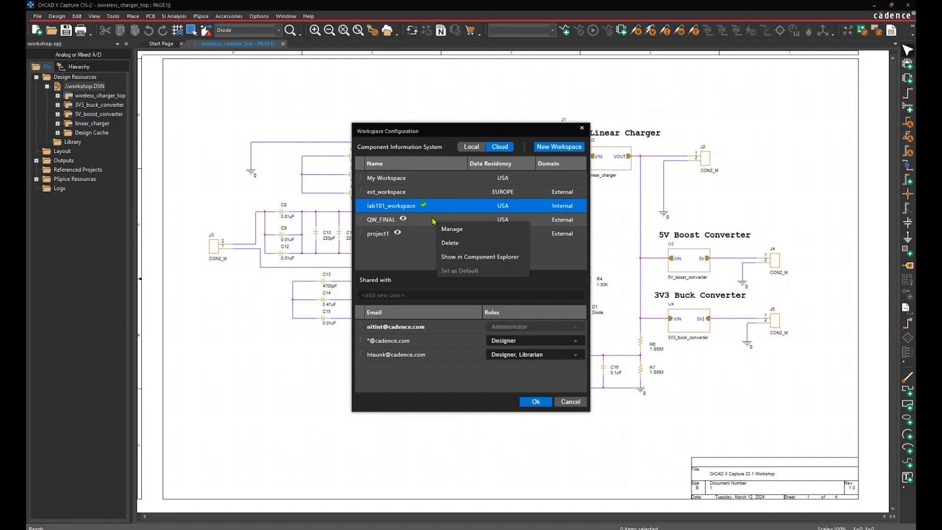
click(480, 257)
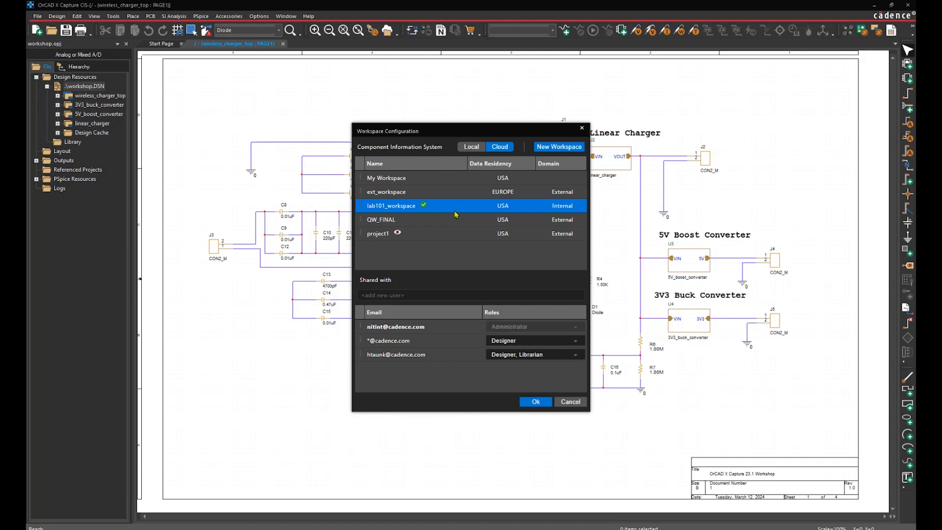
Step: Apply the workspace configuration and check both workspaces in File Manager and Component Explorer
click(537, 402)
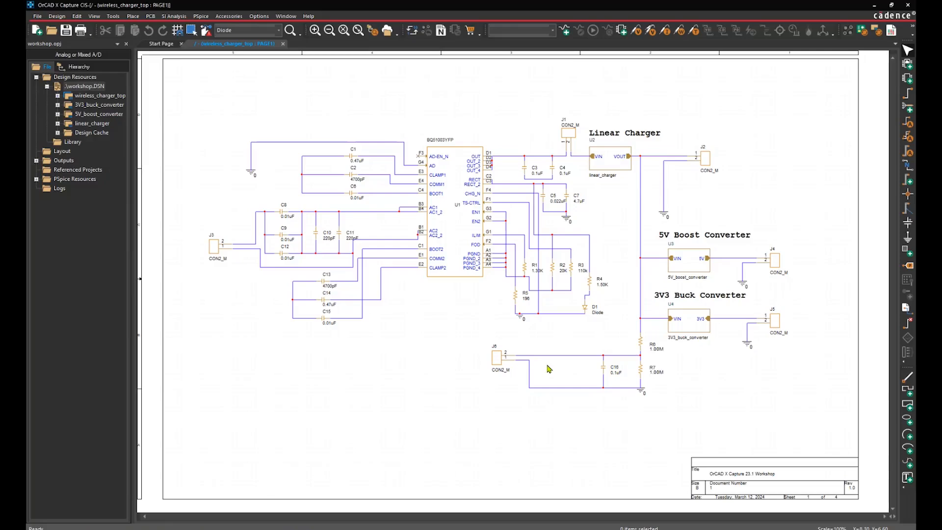
click(387, 31)
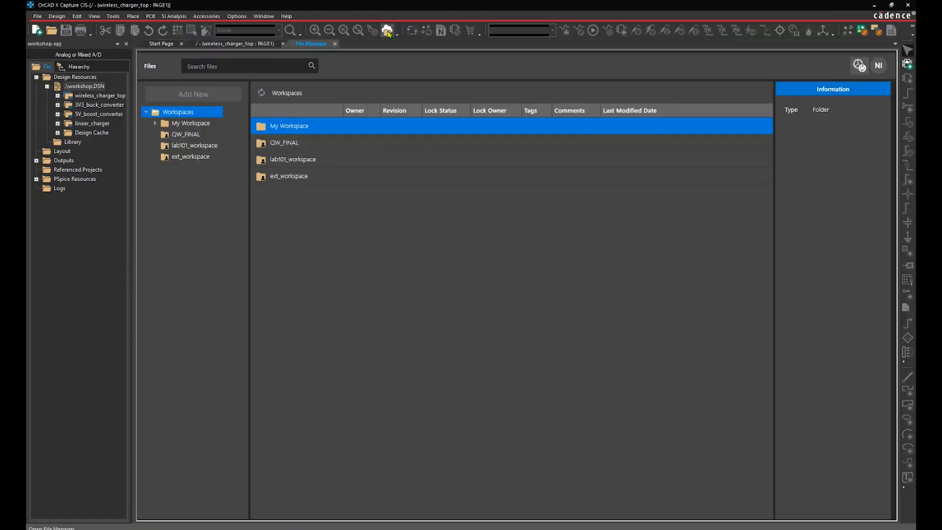
click(223, 44)
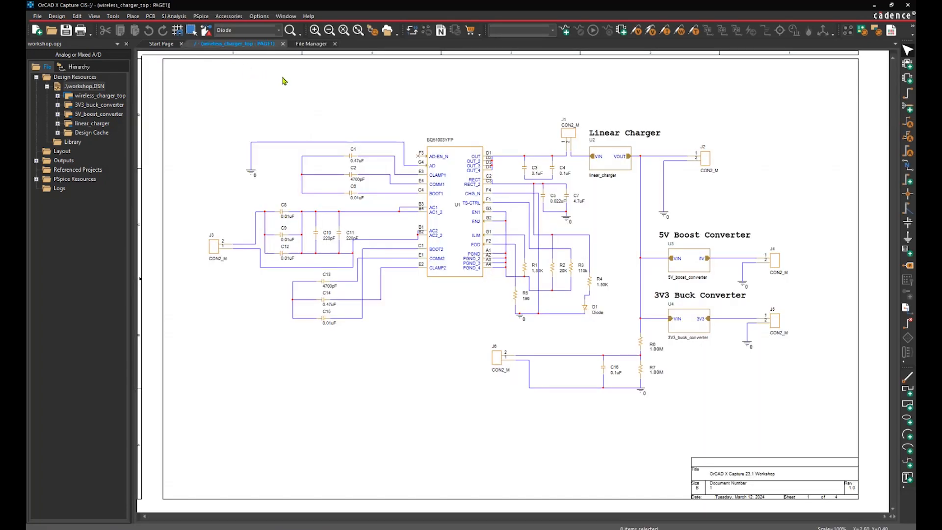
key(z)
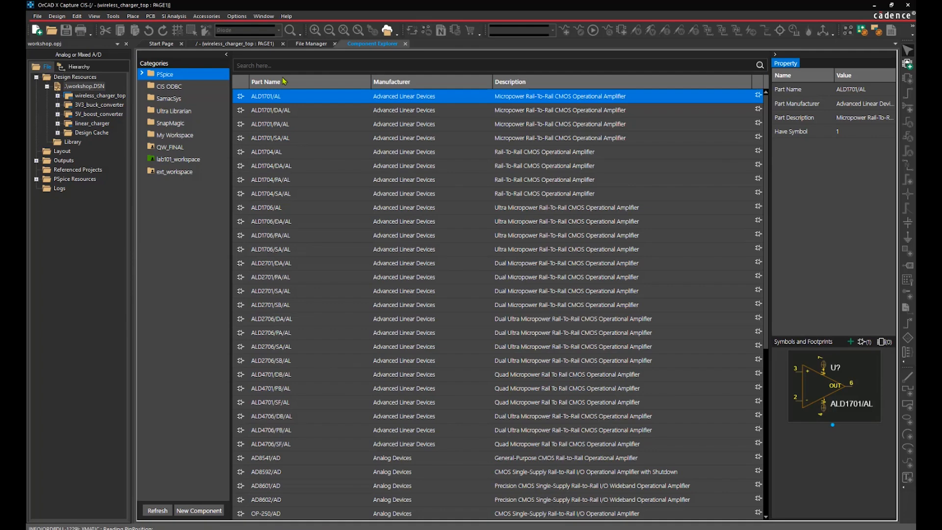
Step: Close Component Explorer and view ext_workspace's sharing details in the external user's workspace configuration
click(405, 44)
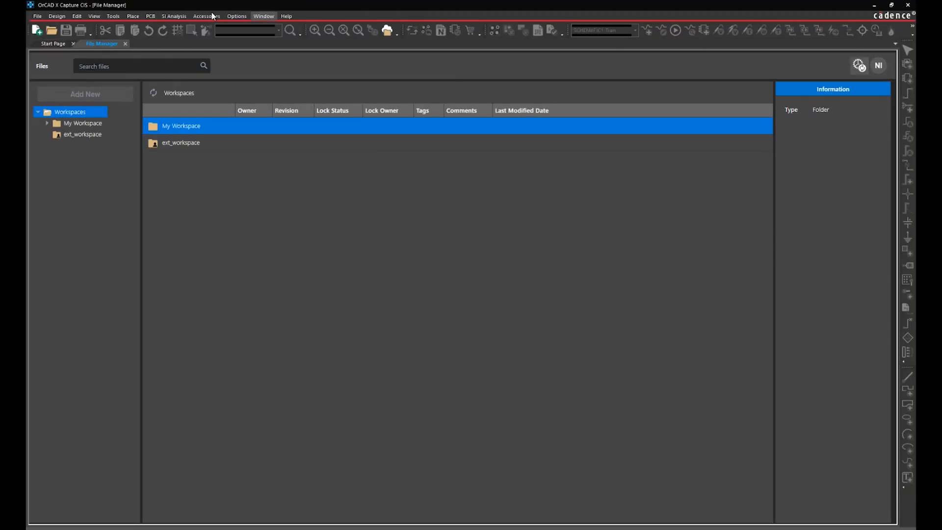
click(94, 16)
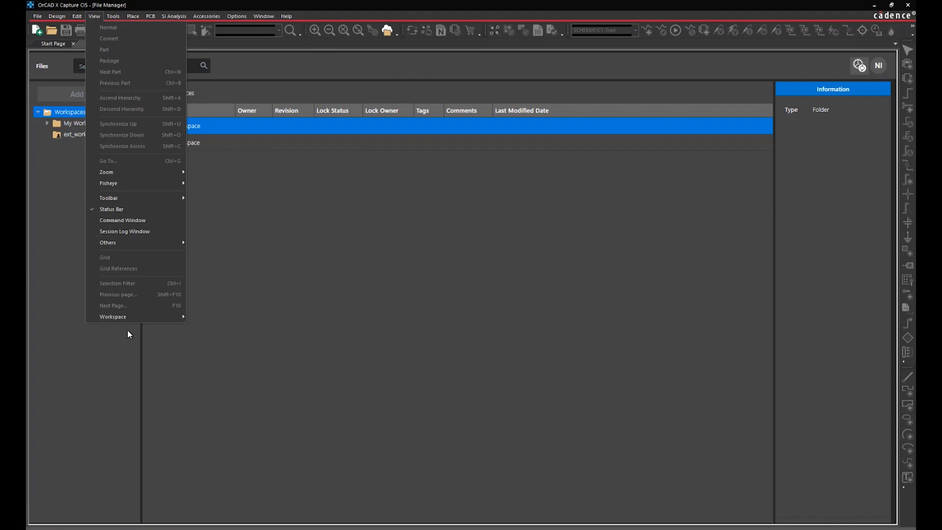
mouse_move(130, 318)
click(202, 328)
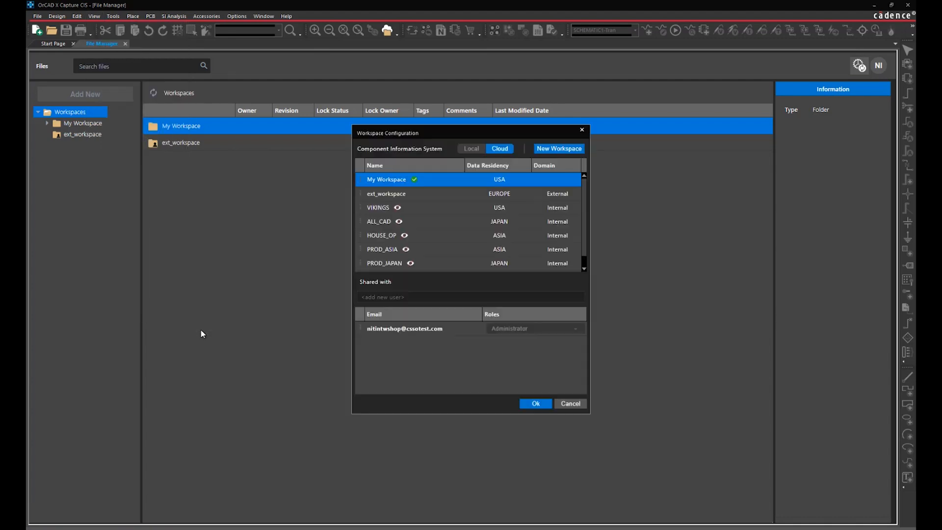
click(479, 192)
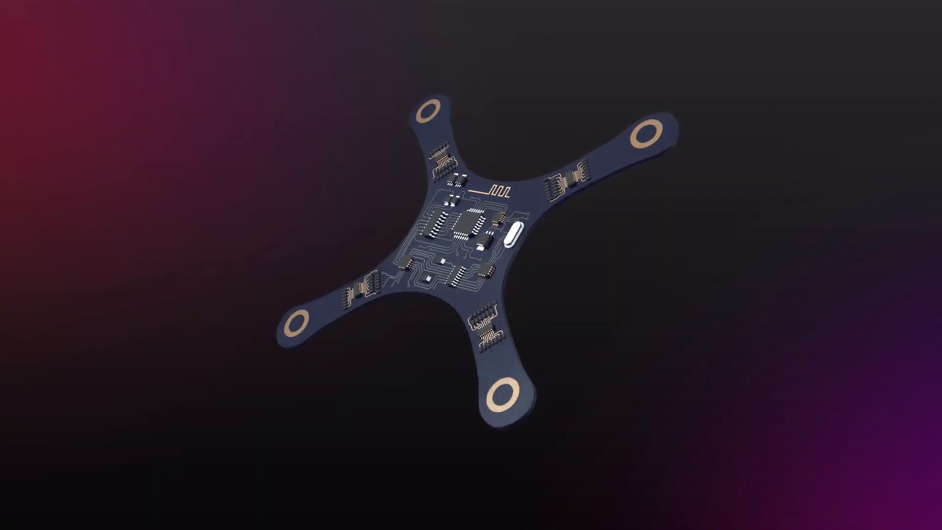